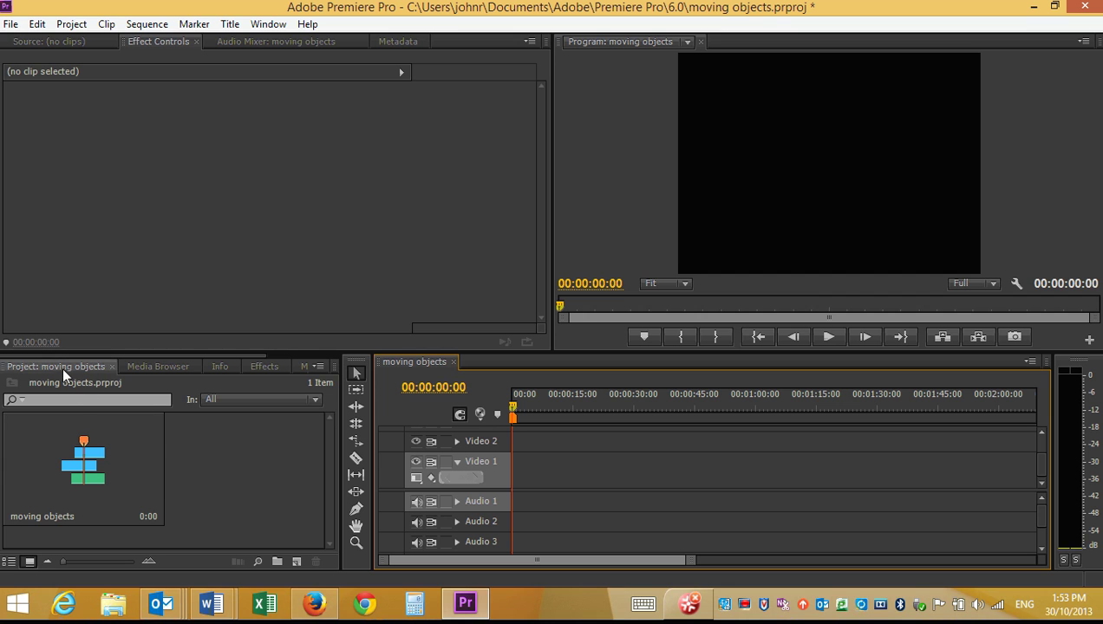
Import kangaroo.png and images.jpg from the Pictures folder into the project
double_click(246, 466)
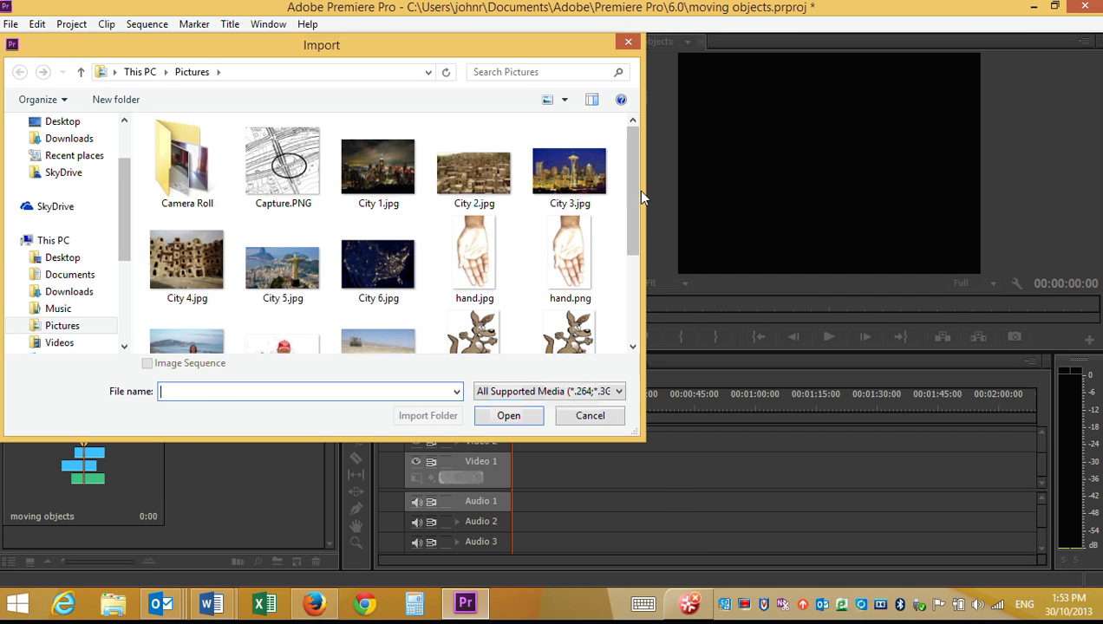
left_click_drag(631, 181, 633, 270)
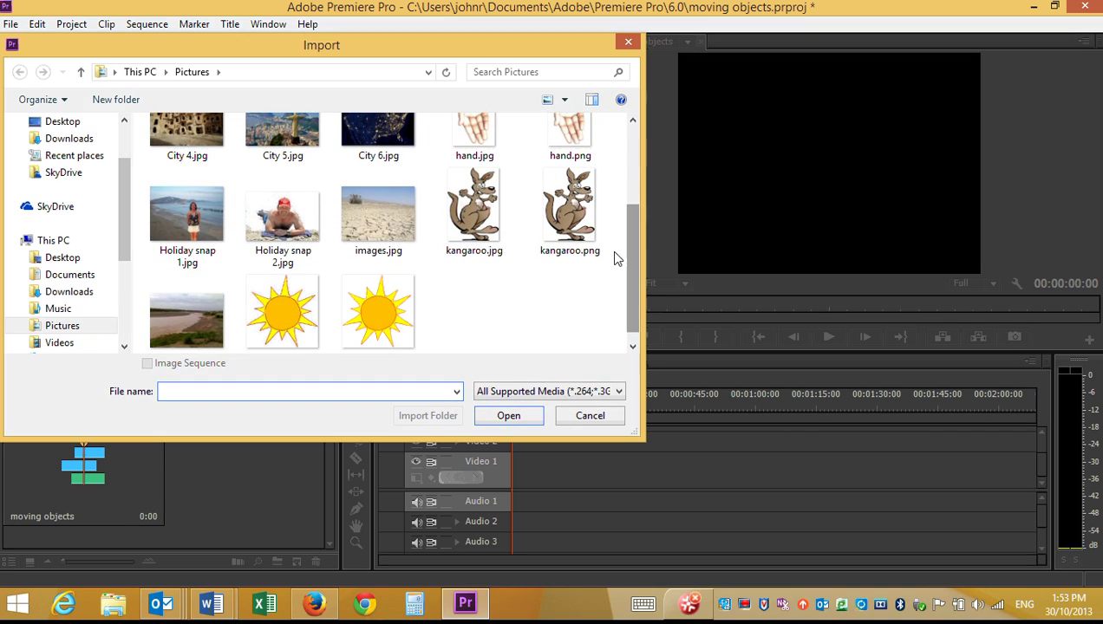
left_click(572, 214)
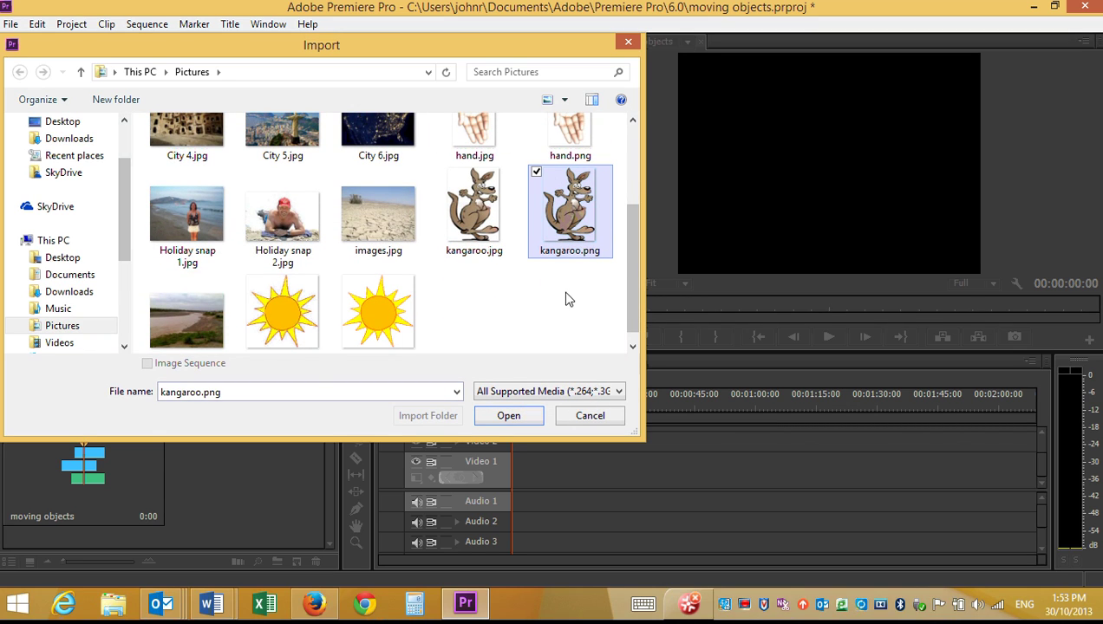
left_click(388, 214, "ctrl")
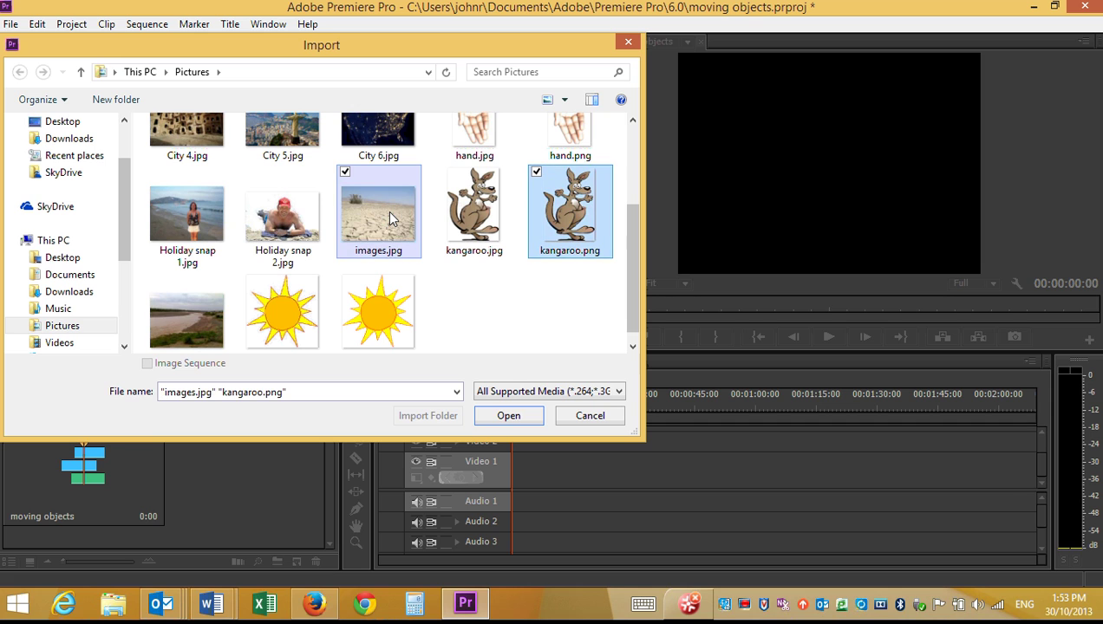
left_click(507, 417)
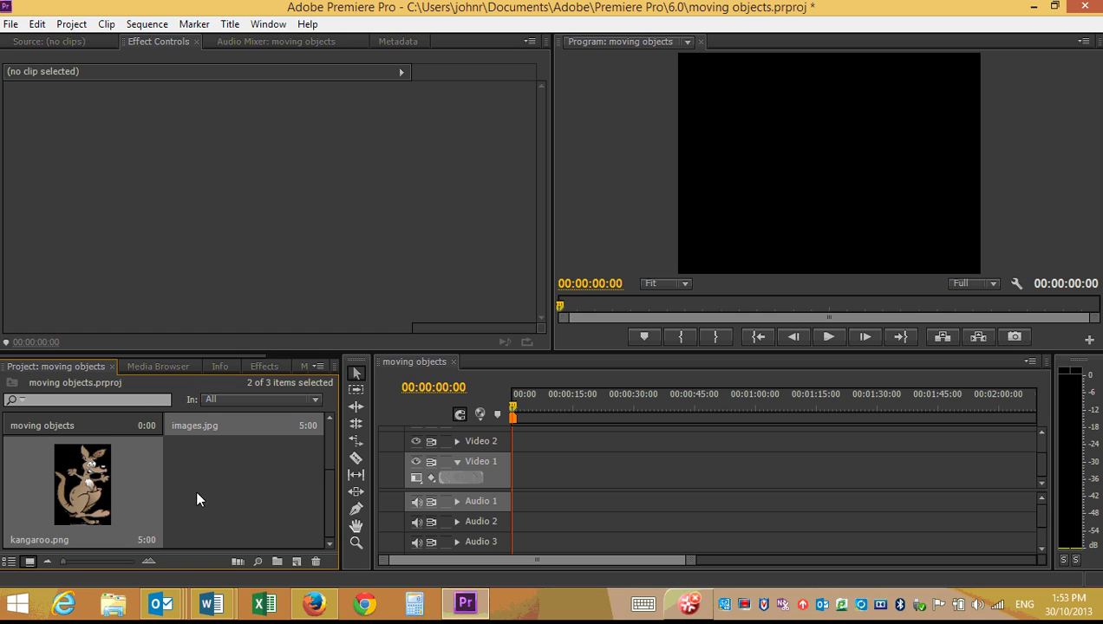
Place images.jpg on Video 1 and kangaroo.png on Video 2 from the sequence start, extending both clips to about 16 seconds
left_click_drag(328, 489, 324, 444)
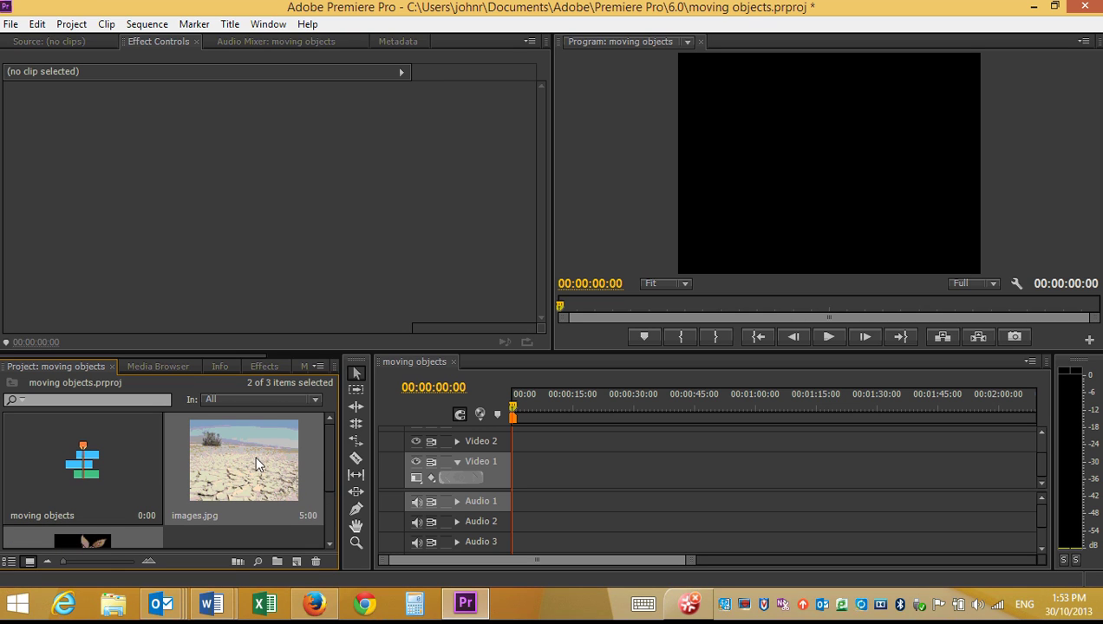
mouse_move(257, 464)
left_mouse_down()
mouse_move(528, 457)
mouse_move(266, 472)
left_mouse_up()
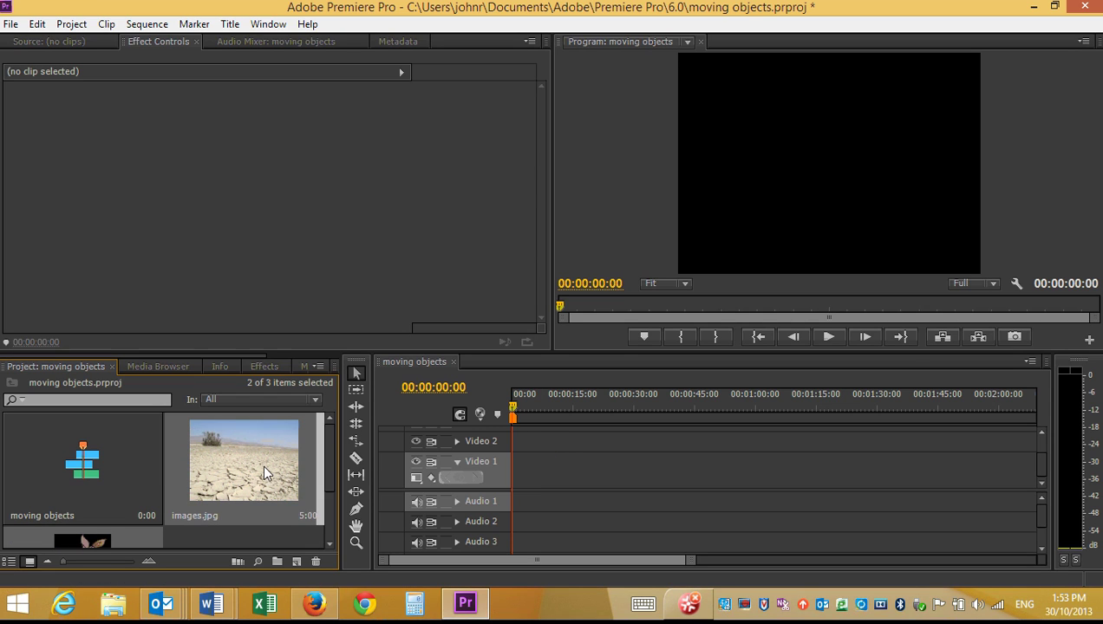
left_click(214, 536)
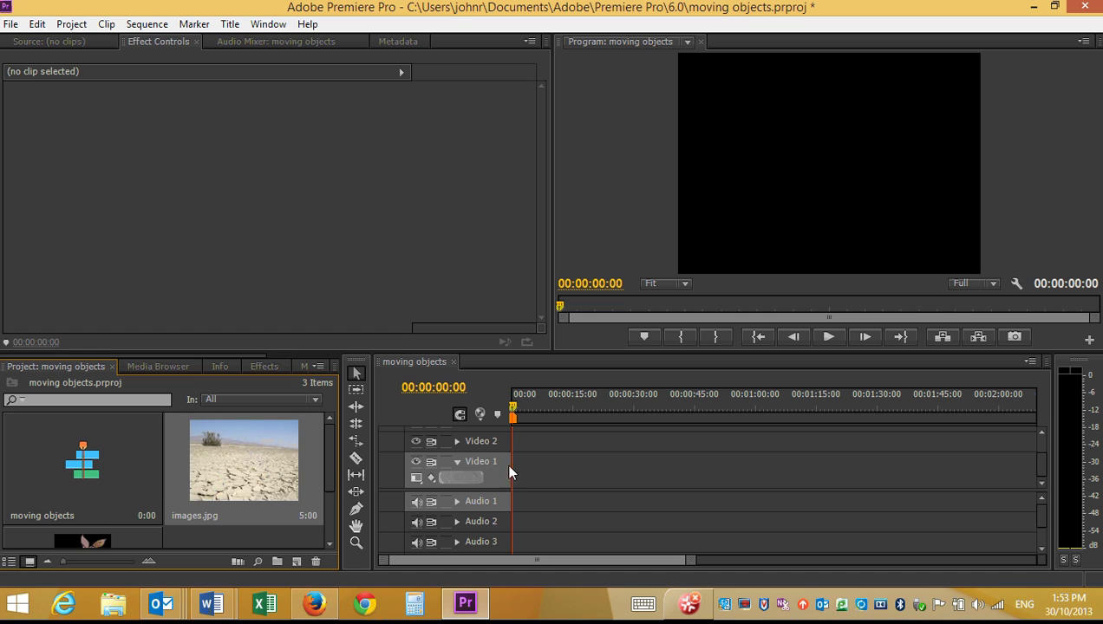
left_click_drag(235, 460, 520, 463)
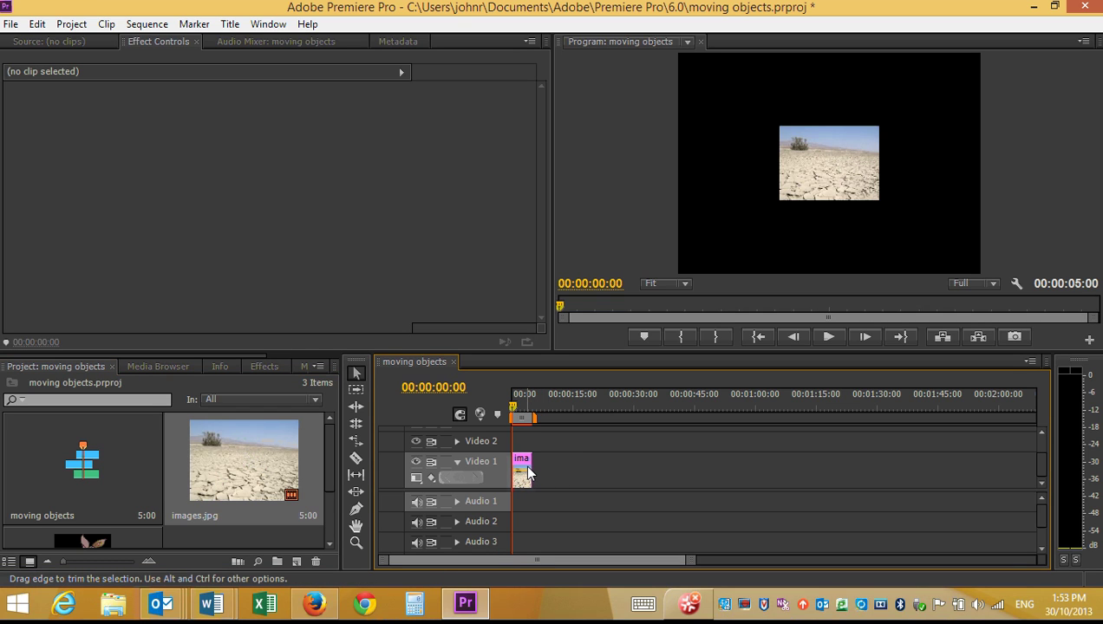
left_click_drag(529, 472, 576, 474)
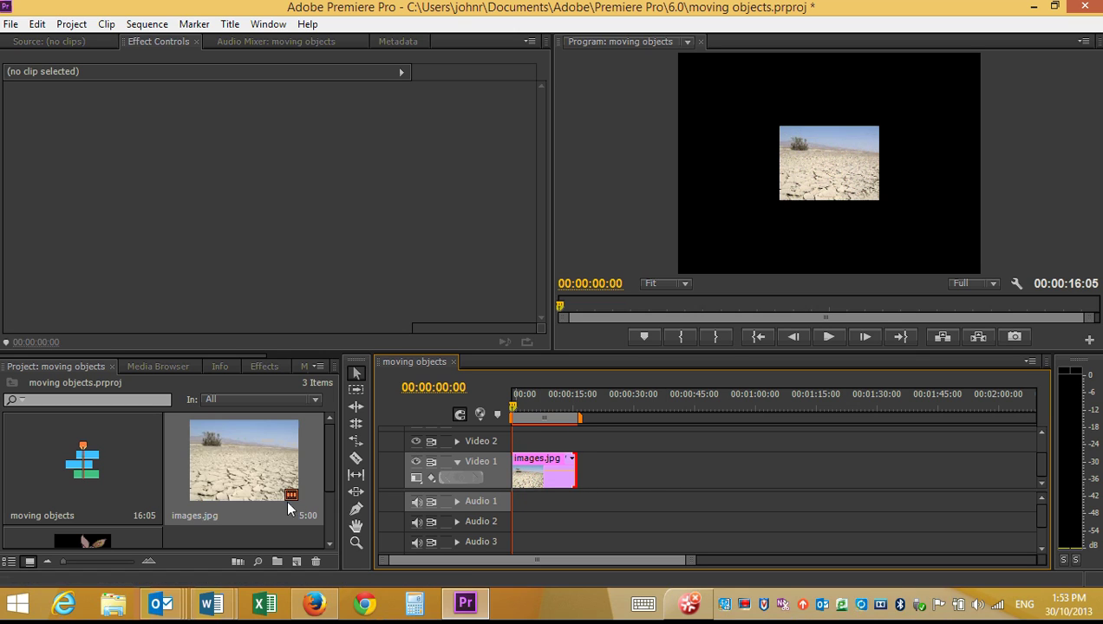
left_click(78, 536)
left_click_drag(389, 502, 575, 439)
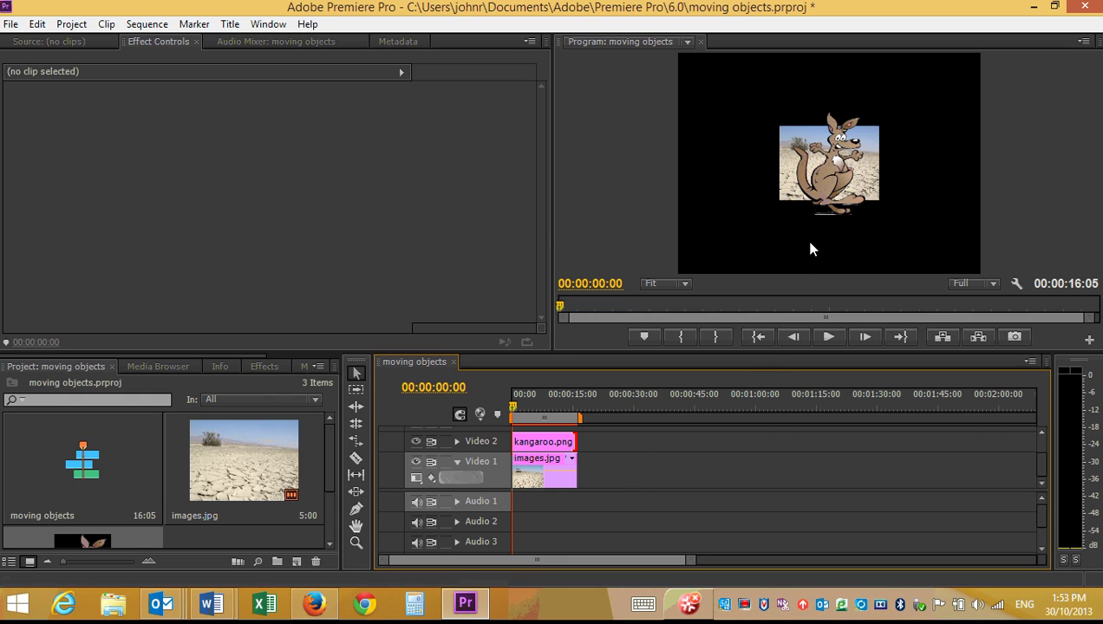
Scale up the images.jpg desert background until it fills the whole video frame
left_click(545, 482)
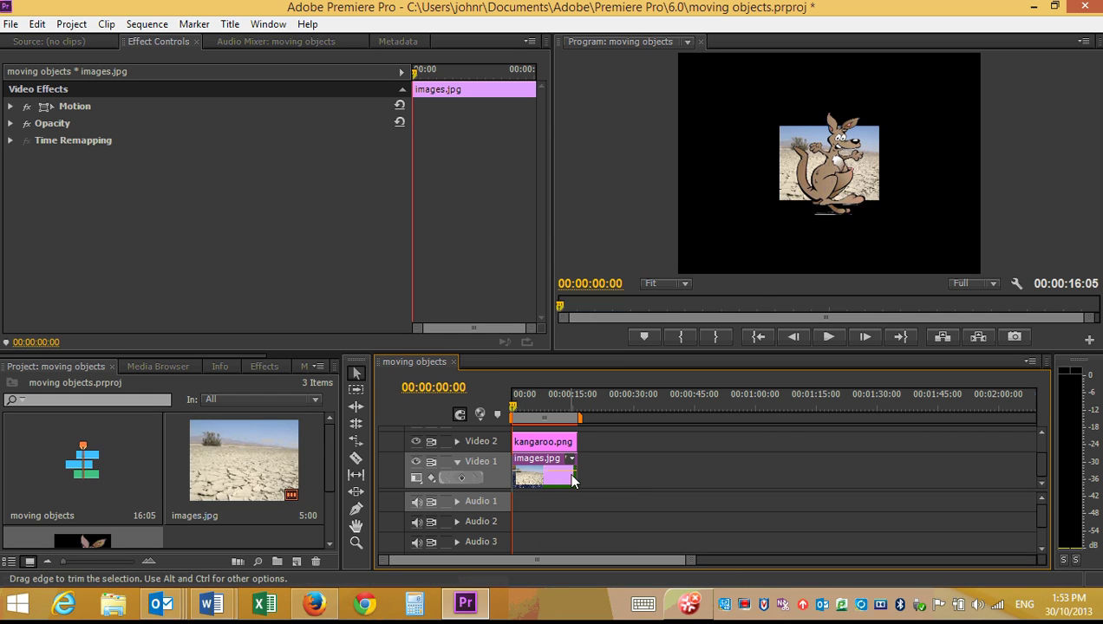
left_click(783, 200)
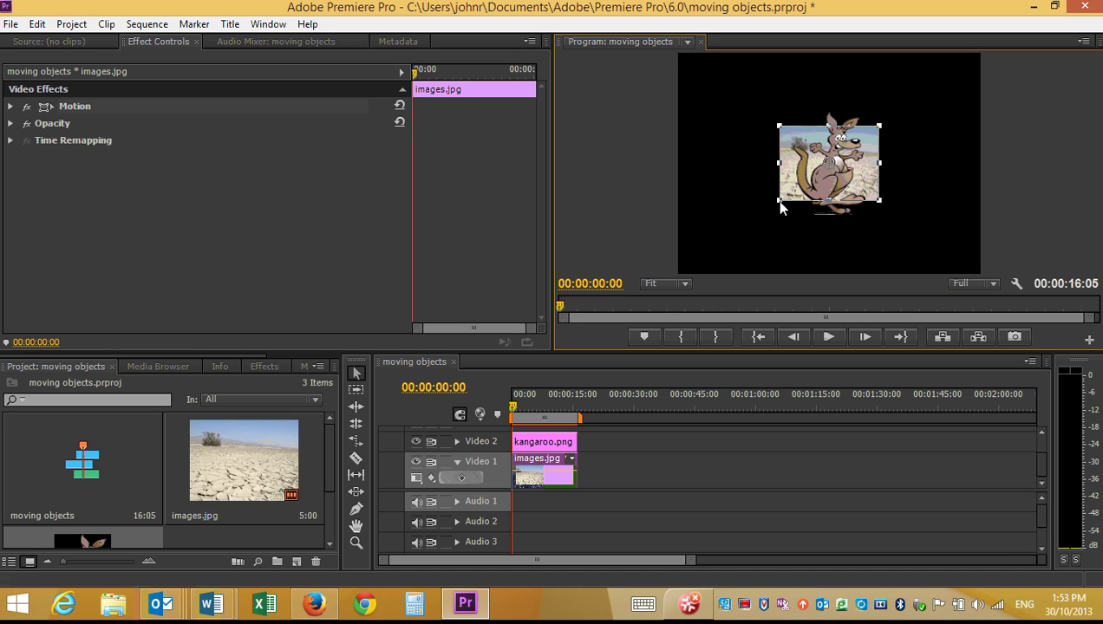
left_click_drag(780, 201, 651, 276)
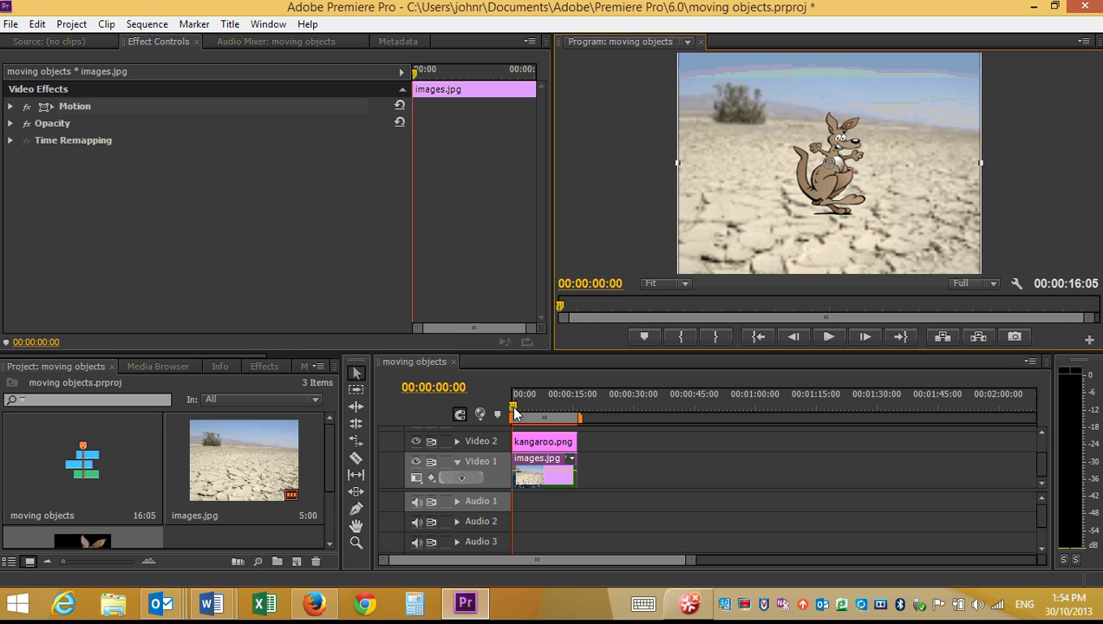
At 00:00:00:00, move the kangaroo outside the frame's lower left edge, to position about -98, 435
mouse_move(512, 408)
left_mouse_down()
mouse_move(579, 411)
mouse_move(512, 415)
left_mouse_up()
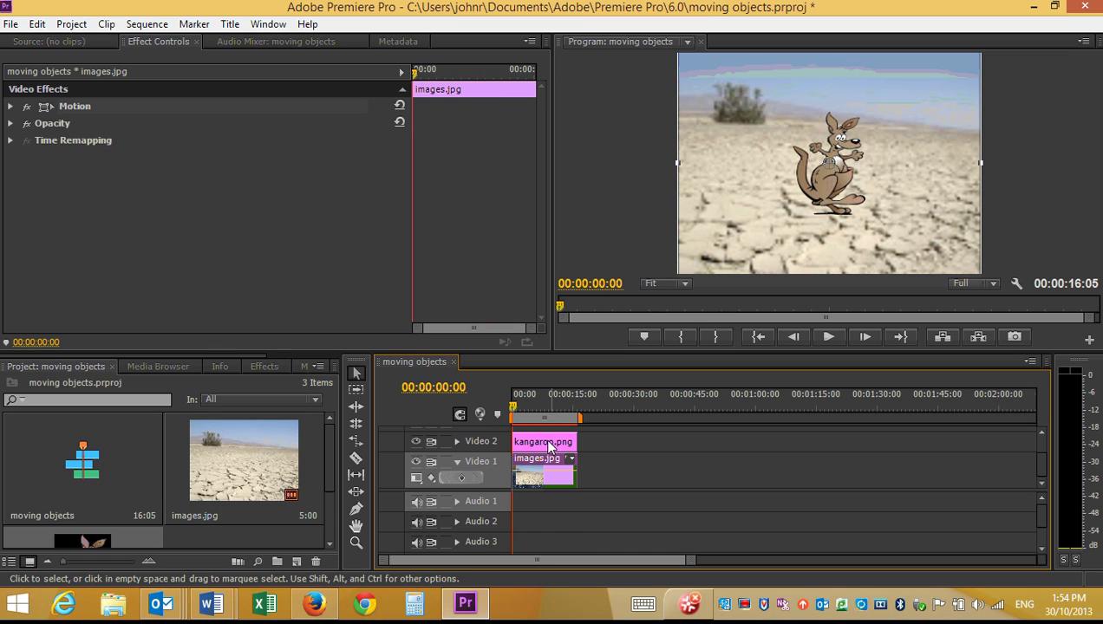
left_click(542, 444)
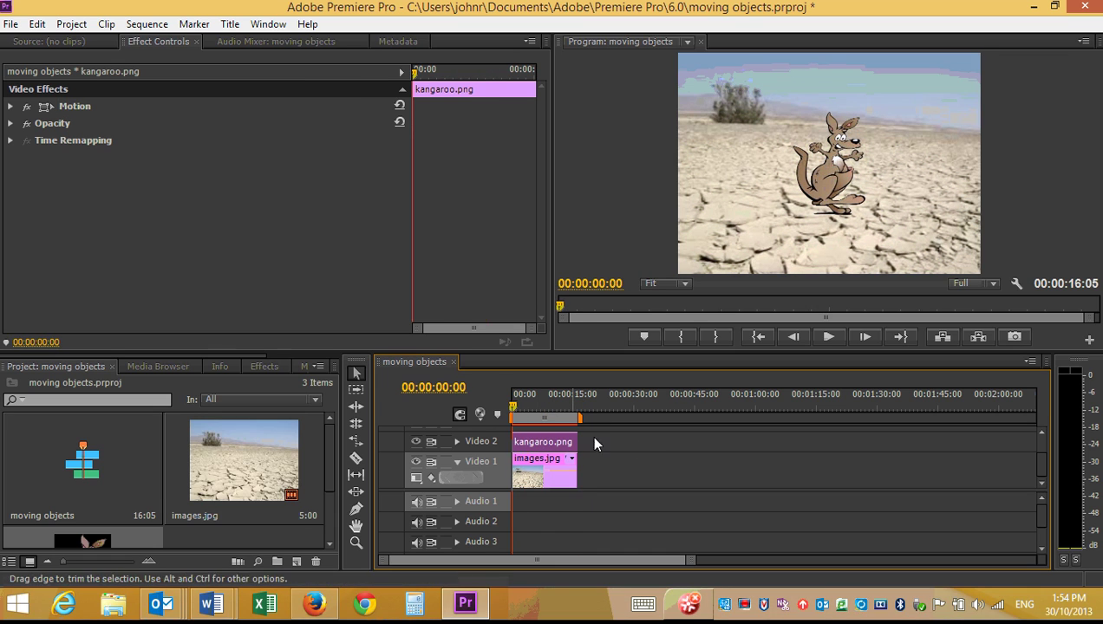
left_click(822, 187)
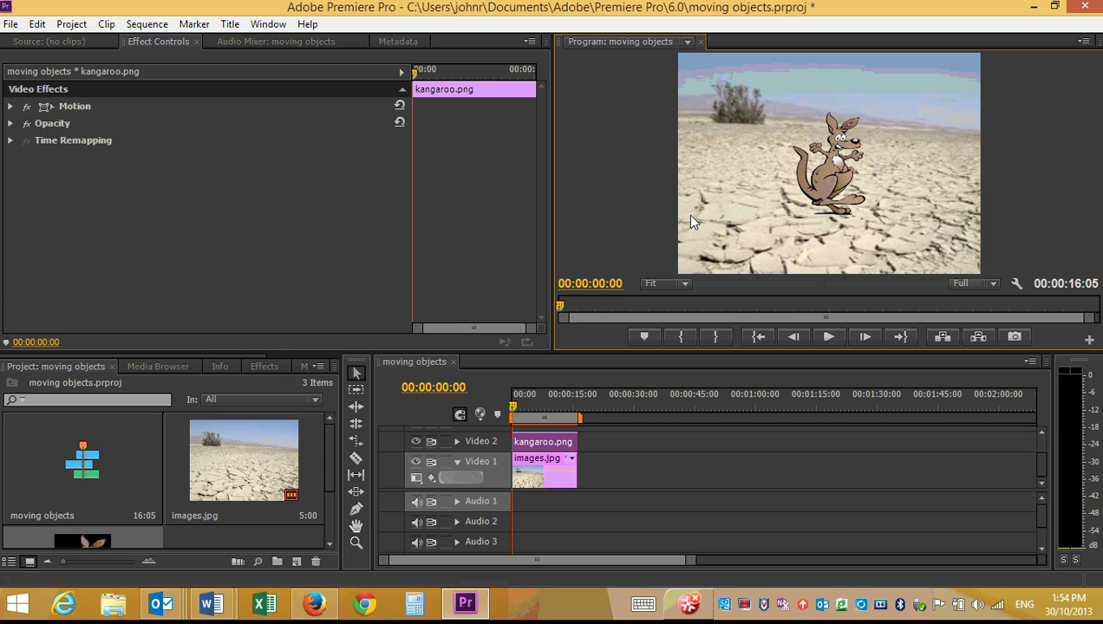
double_click(832, 174)
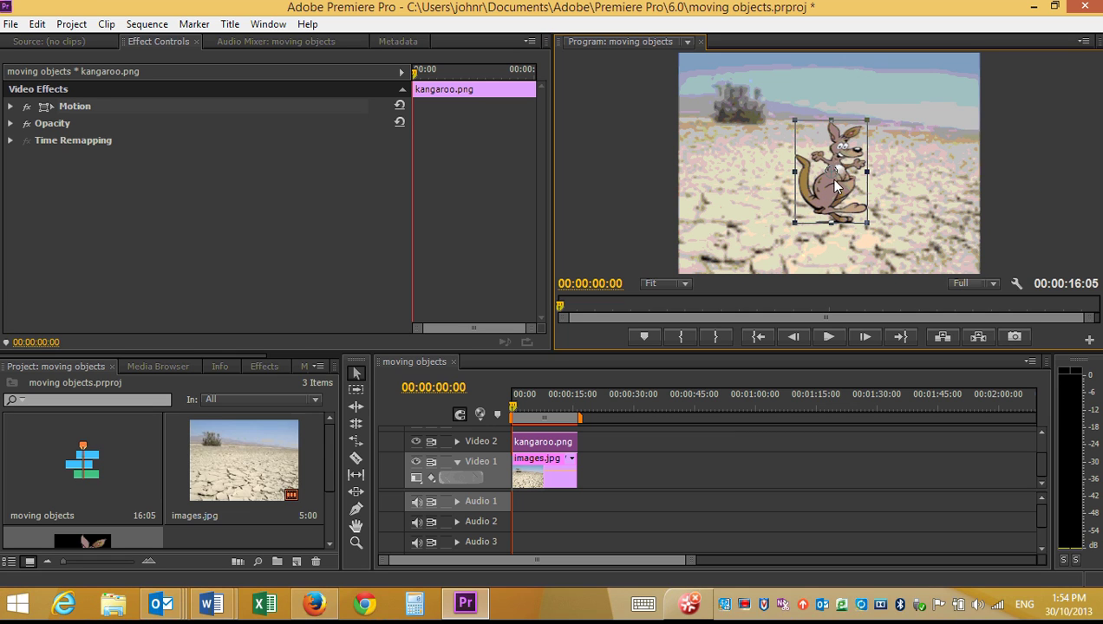
left_click_drag(836, 183, 636, 222)
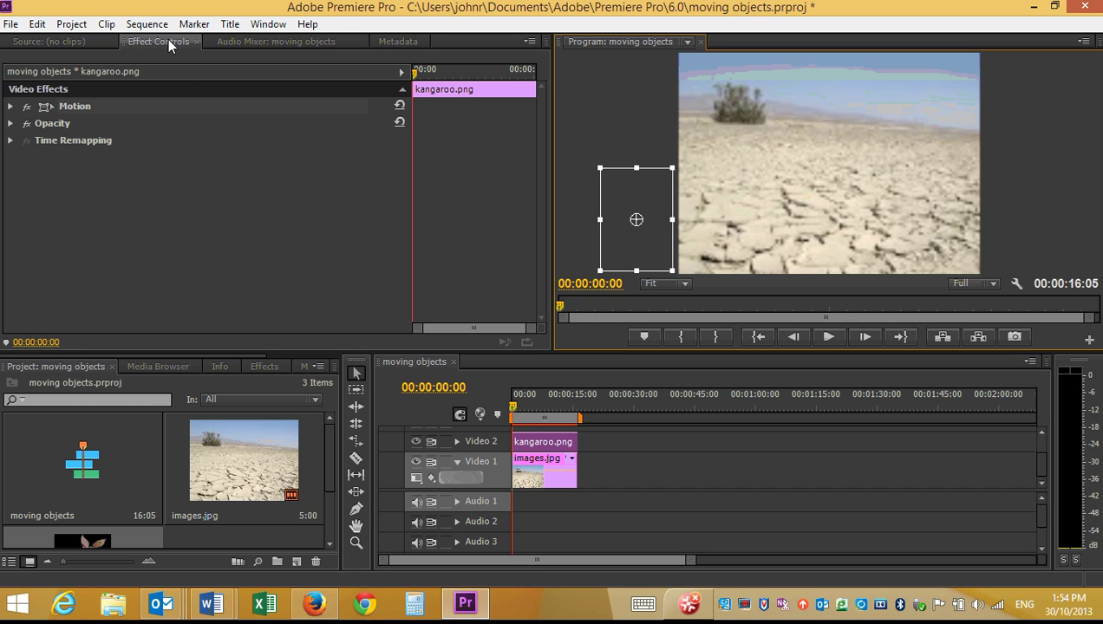
Turn on Position keyframing in the kangaroo clip's Motion effect at 00:00:00:00
left_click(57, 40)
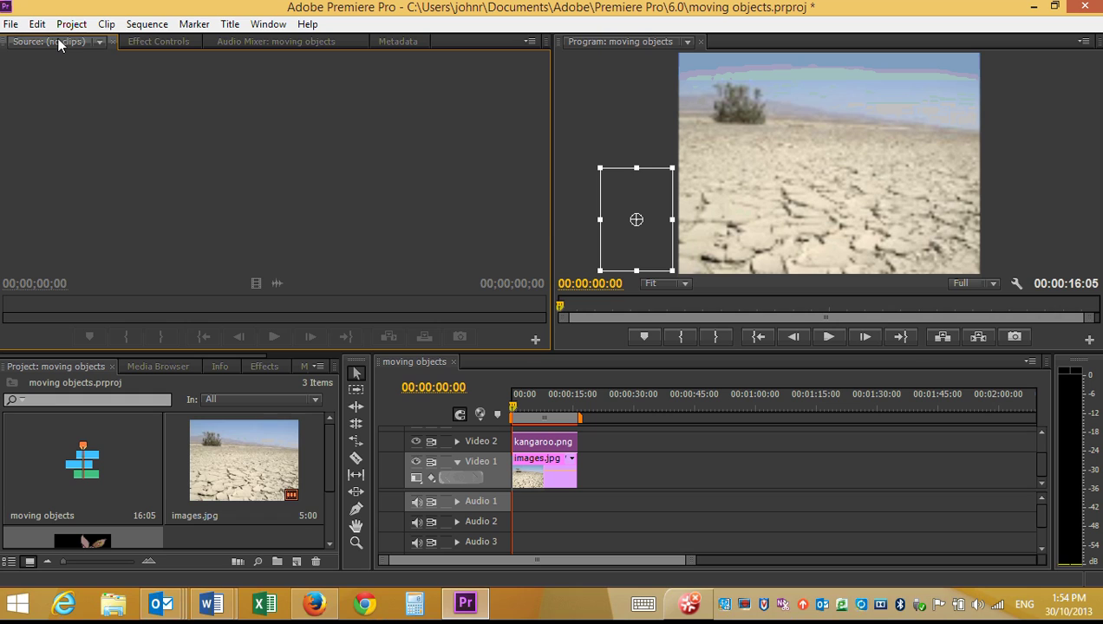
left_click(159, 42)
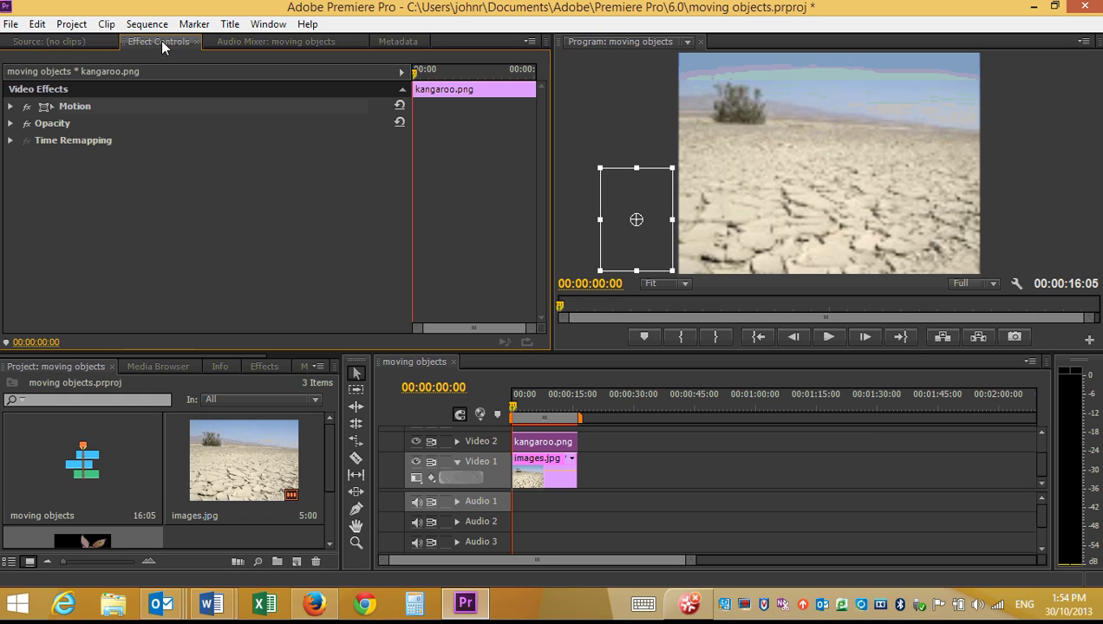
left_click(11, 106)
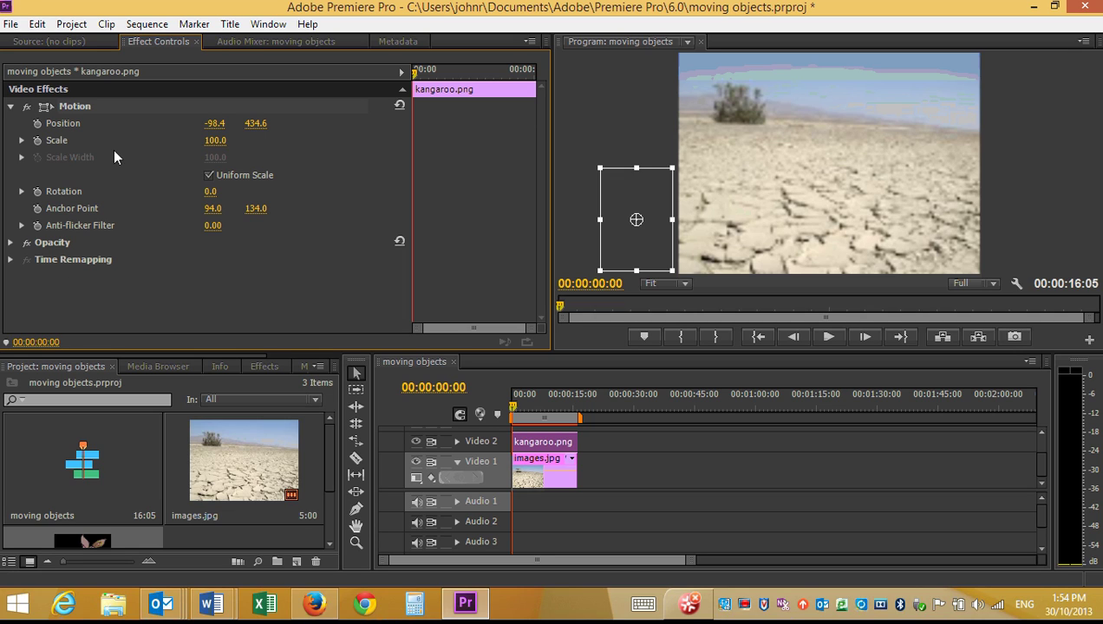
left_click(38, 123)
Add kangaroo position keyframes at 00:00:03:20 (about 153, 253) and 00:00:08:10 (about 346, 439)
left_click_drag(512, 409, 528, 407)
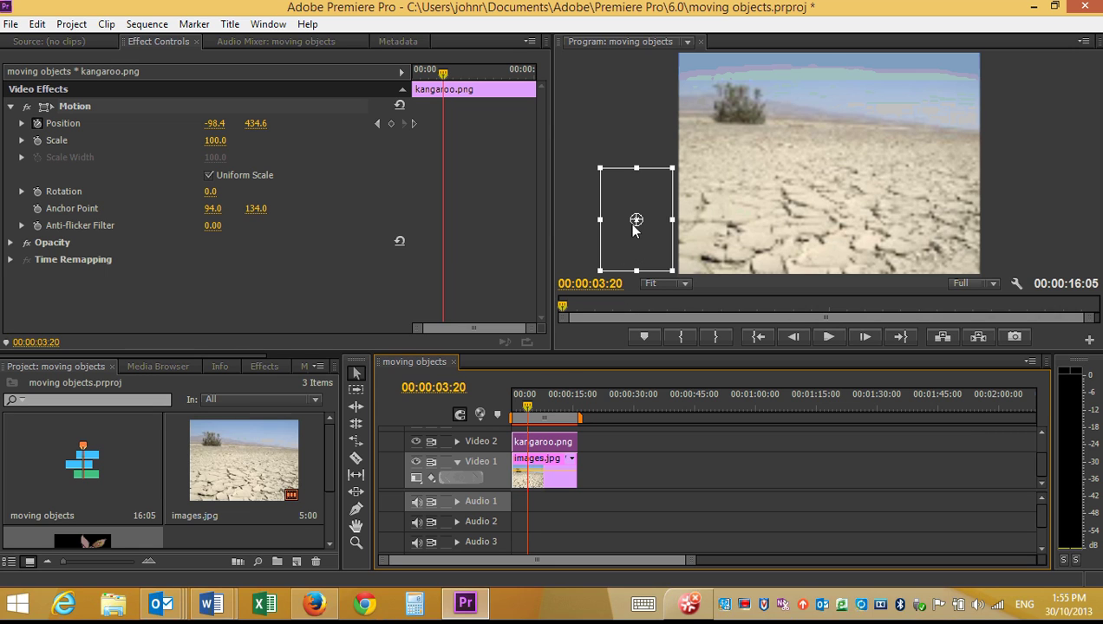
left_click_drag(634, 220, 743, 155)
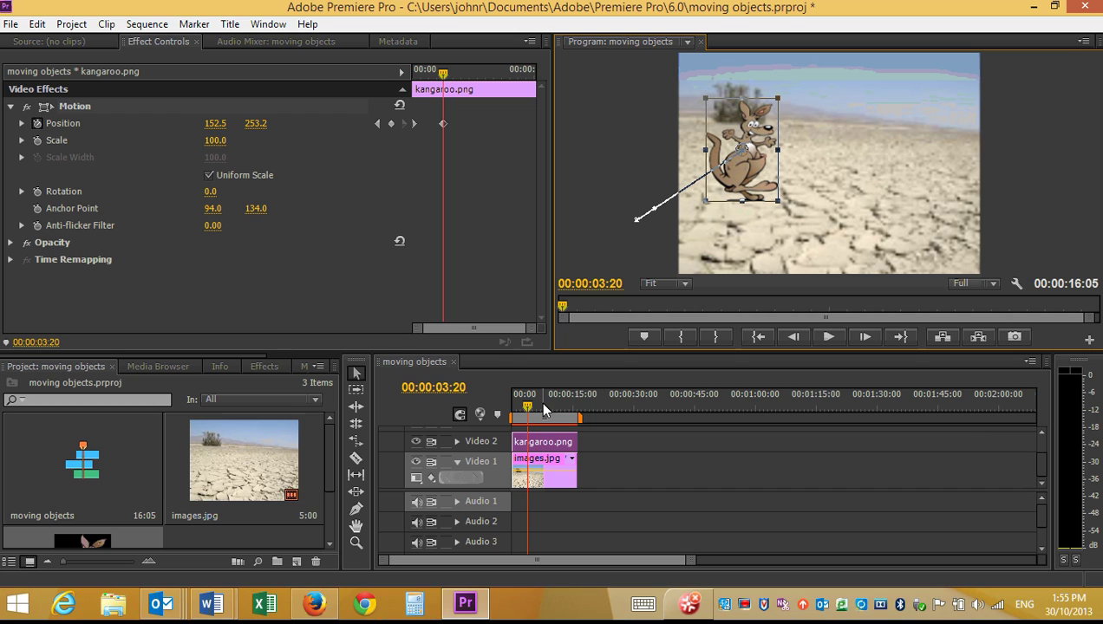
left_click_drag(526, 404, 547, 413)
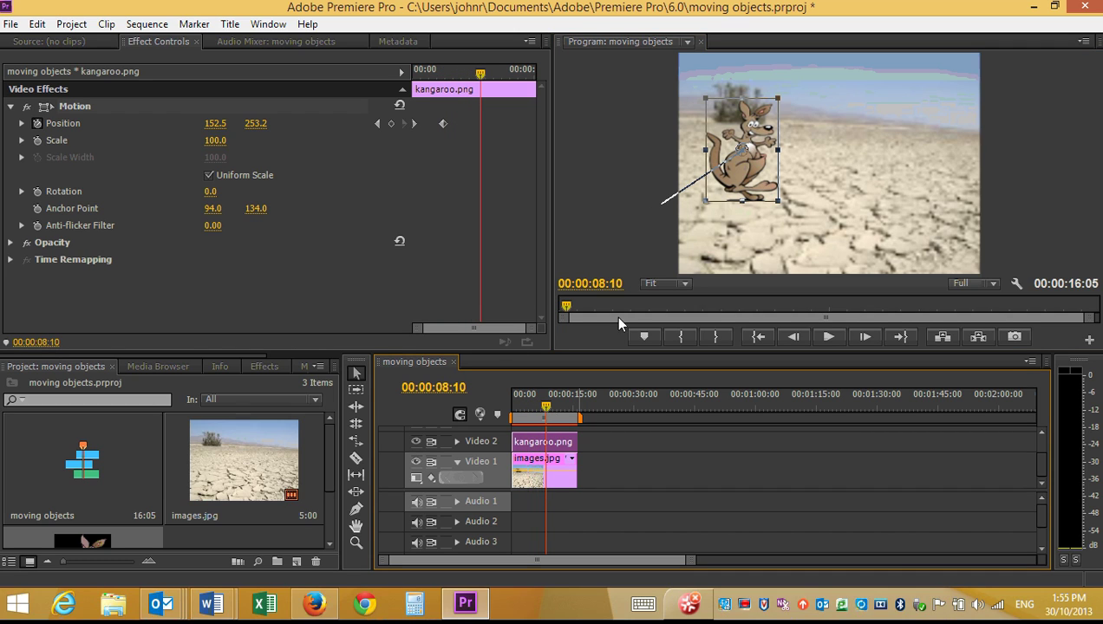
left_click_drag(742, 156, 823, 223)
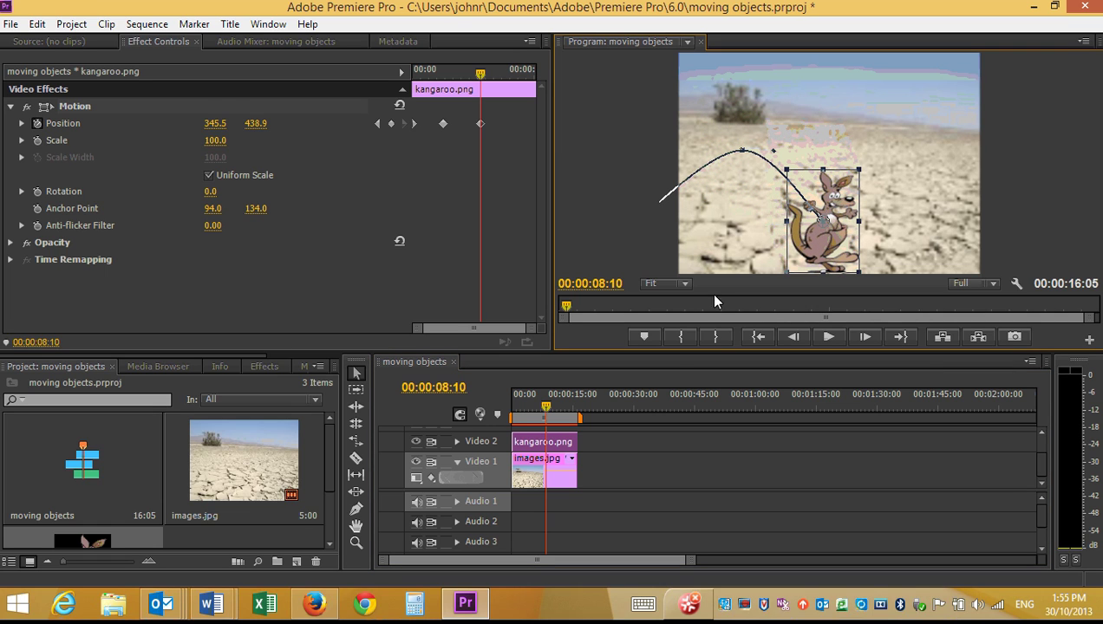
Add kangaroo position keyframes at 00:00:12:10 (about 566, 238) and at 00:00:16:00 beyond the frame's right edge (about 815, 409)
left_click_drag(549, 409, 565, 412)
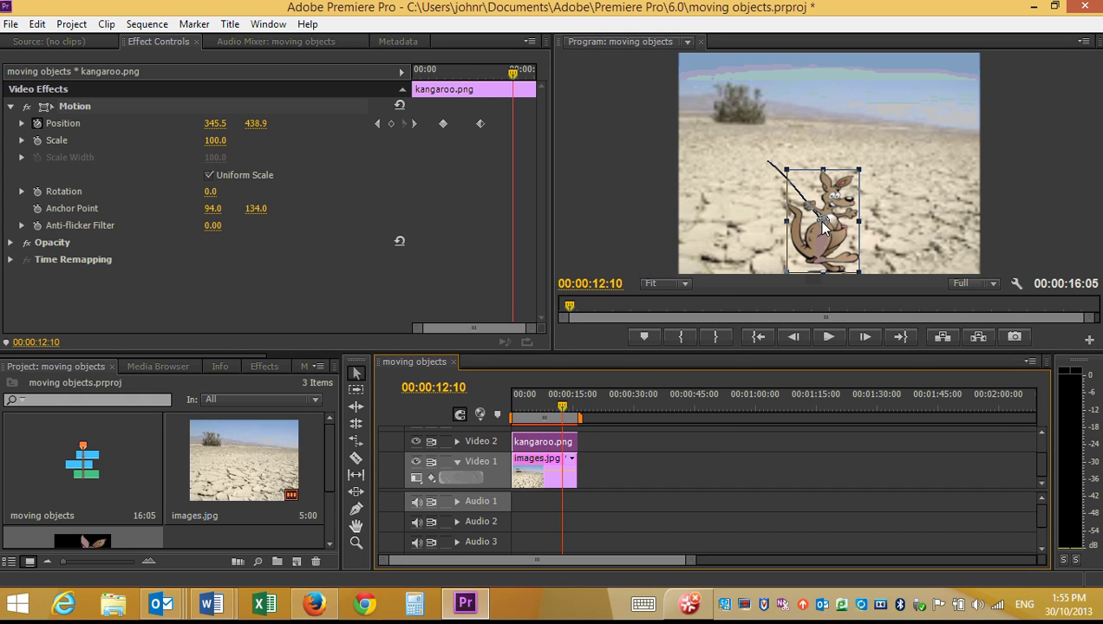
left_click_drag(825, 225, 917, 149)
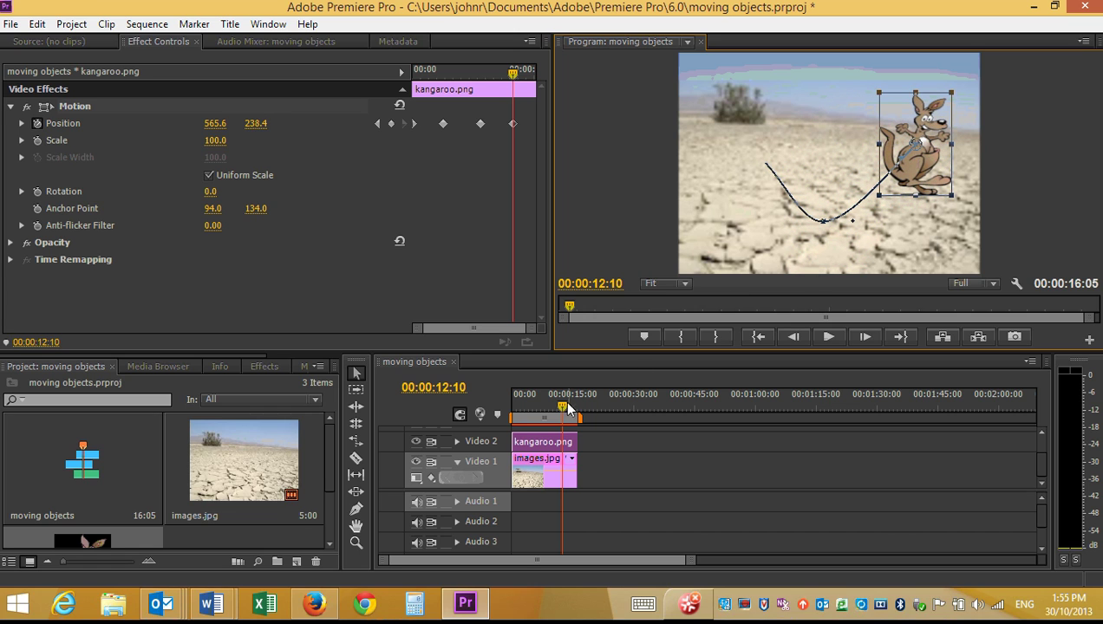
left_click_drag(561, 409, 579, 409)
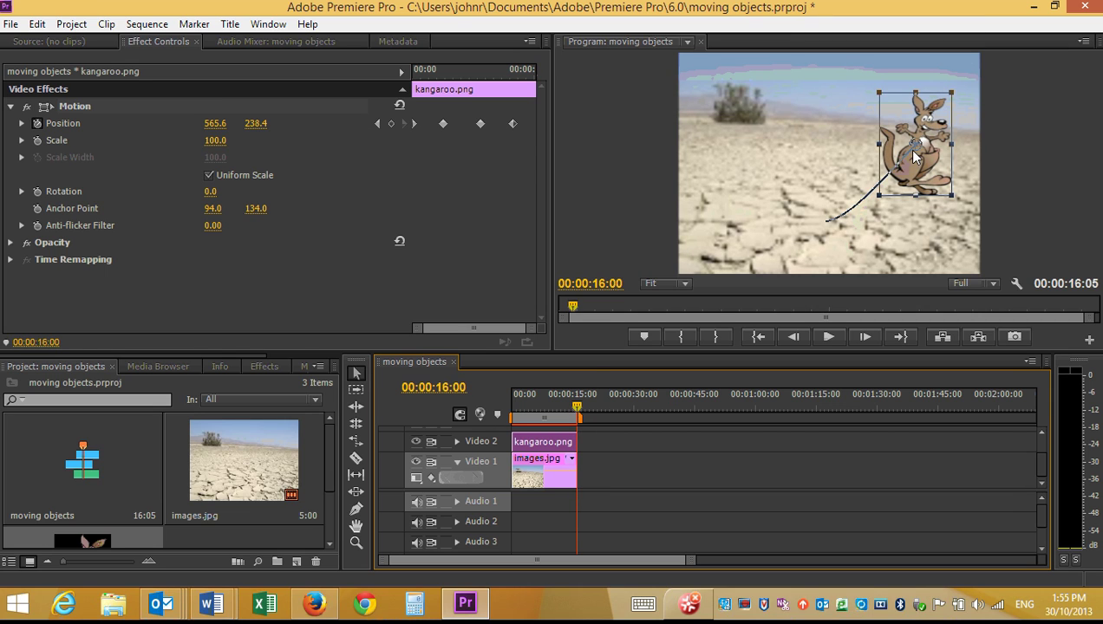
left_click_drag(916, 154, 1021, 210)
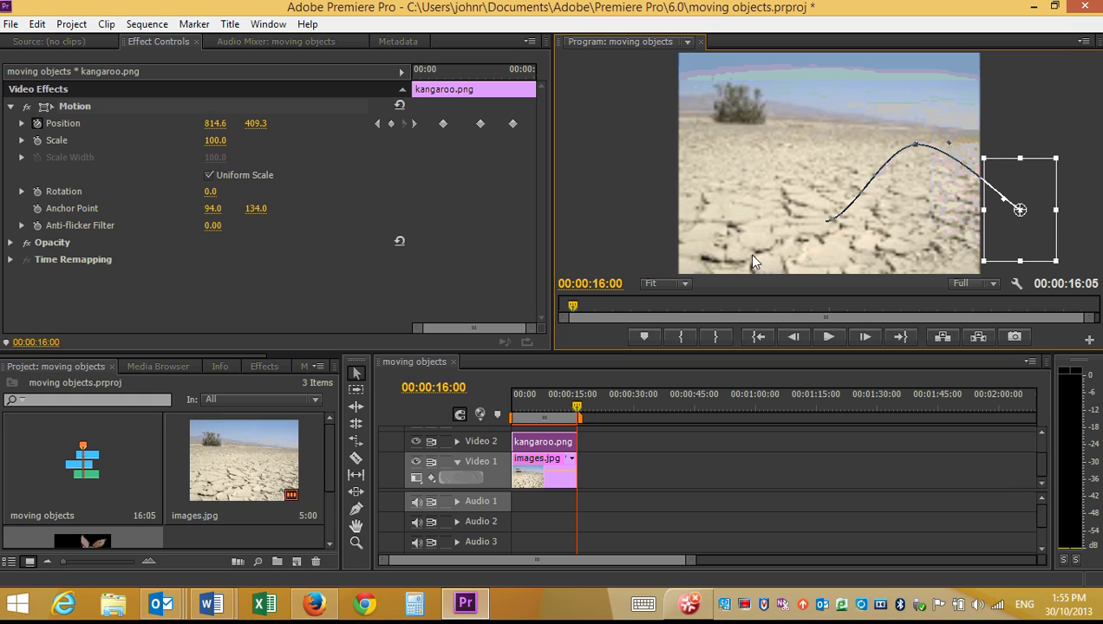
Play the sequence from the start to preview the kangaroo's motion
left_click(579, 412)
left_click_drag(578, 412, 499, 412)
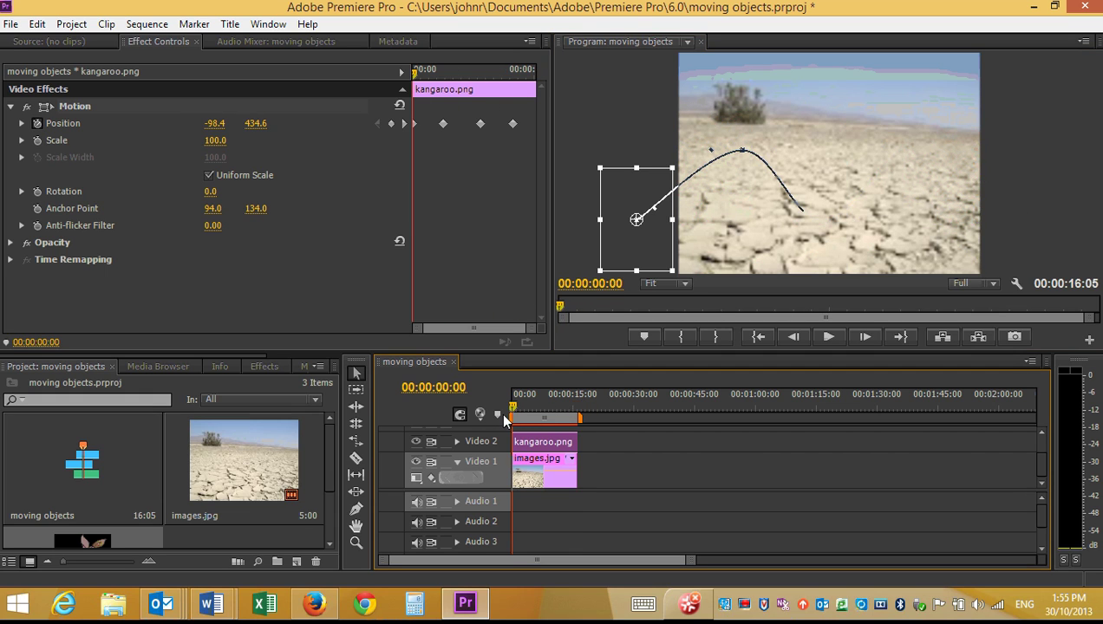
left_click(828, 336)
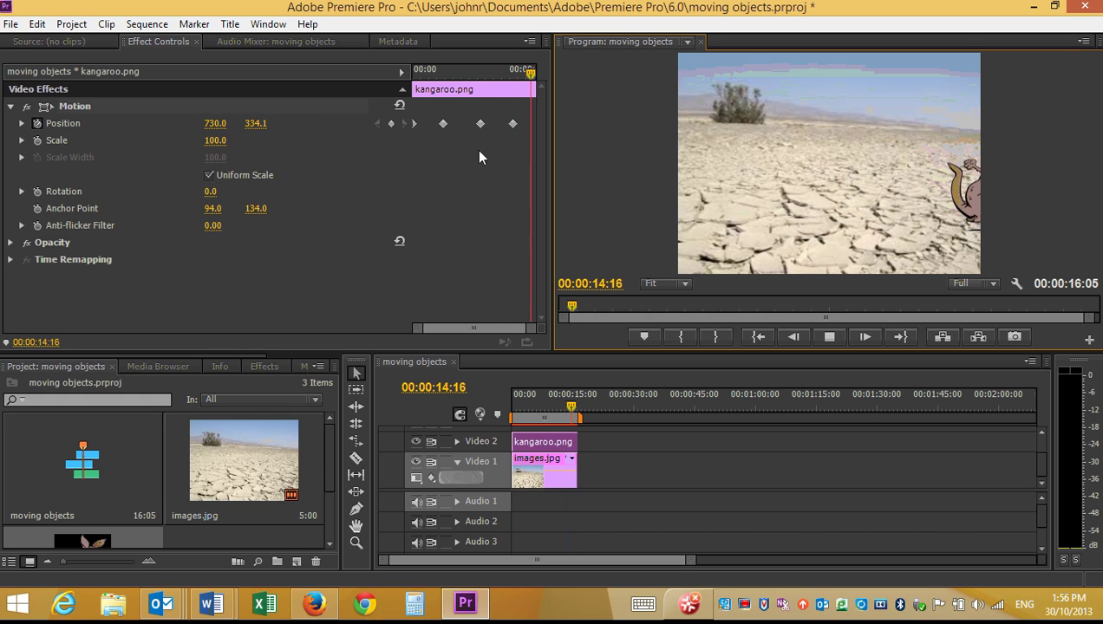
Shift the kangaroo's second position keyframe in time to just before the third, and play the sequence from the start
left_click_drag(439, 123, 467, 128)
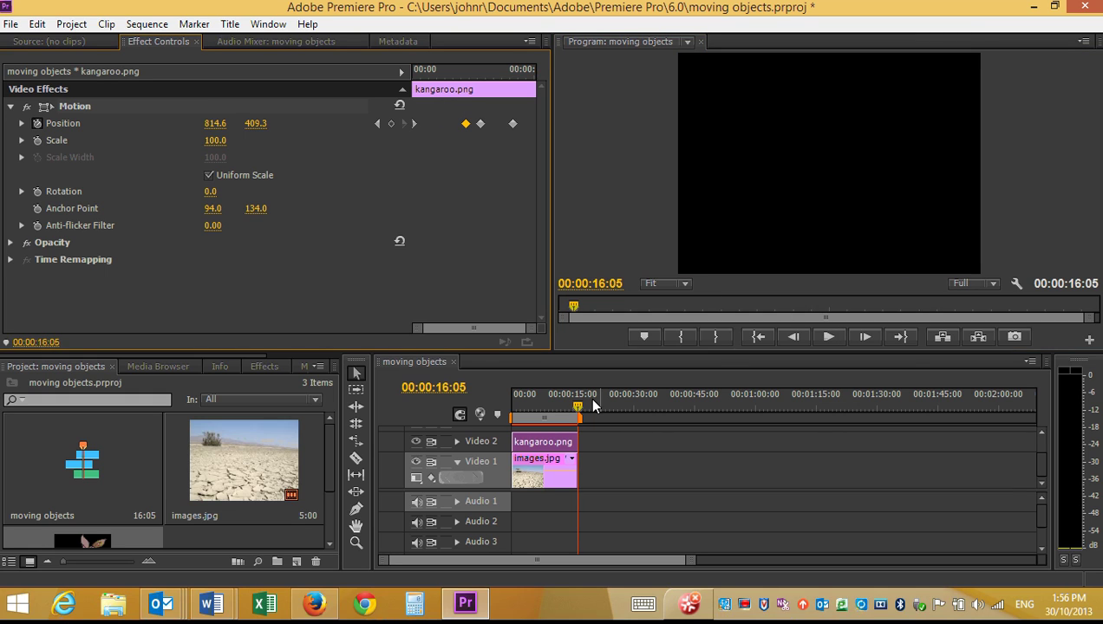
left_click_drag(578, 405, 520, 418)
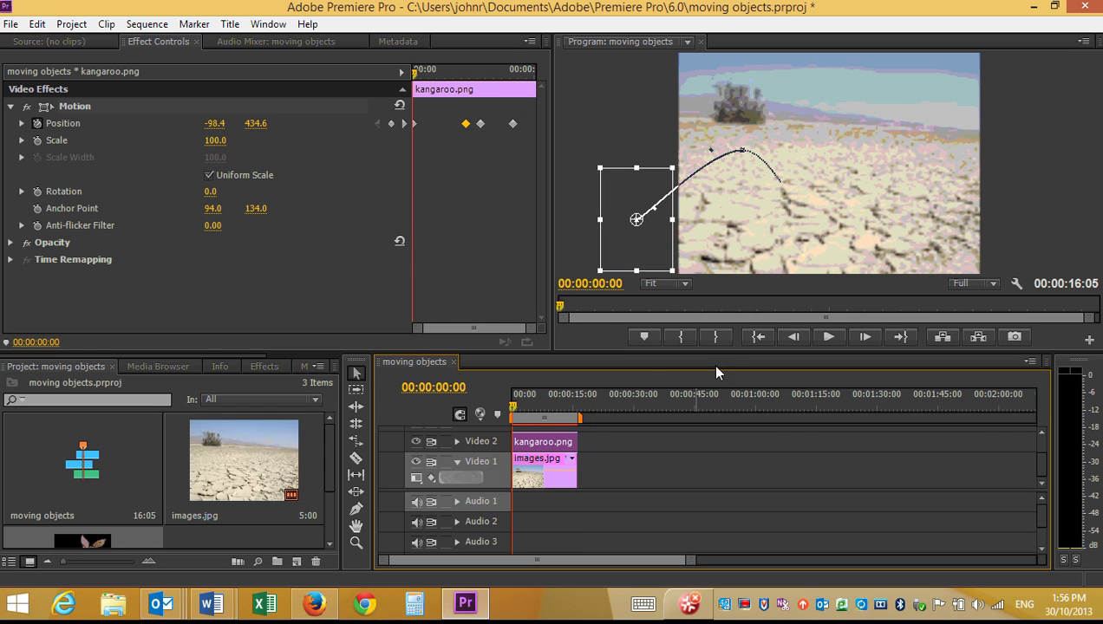
left_click(828, 337)
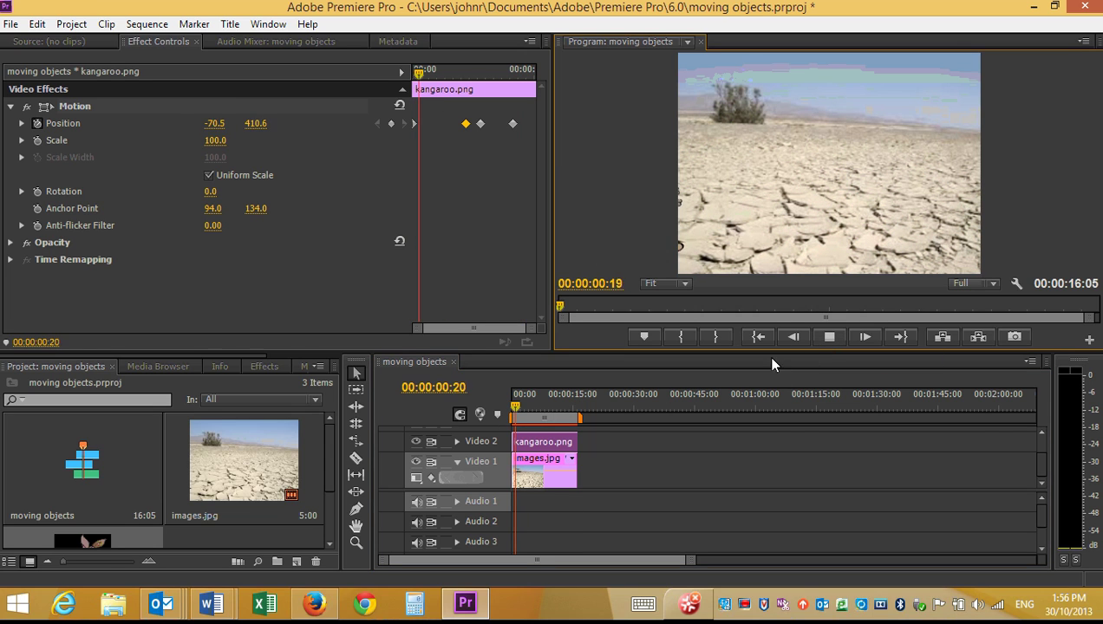